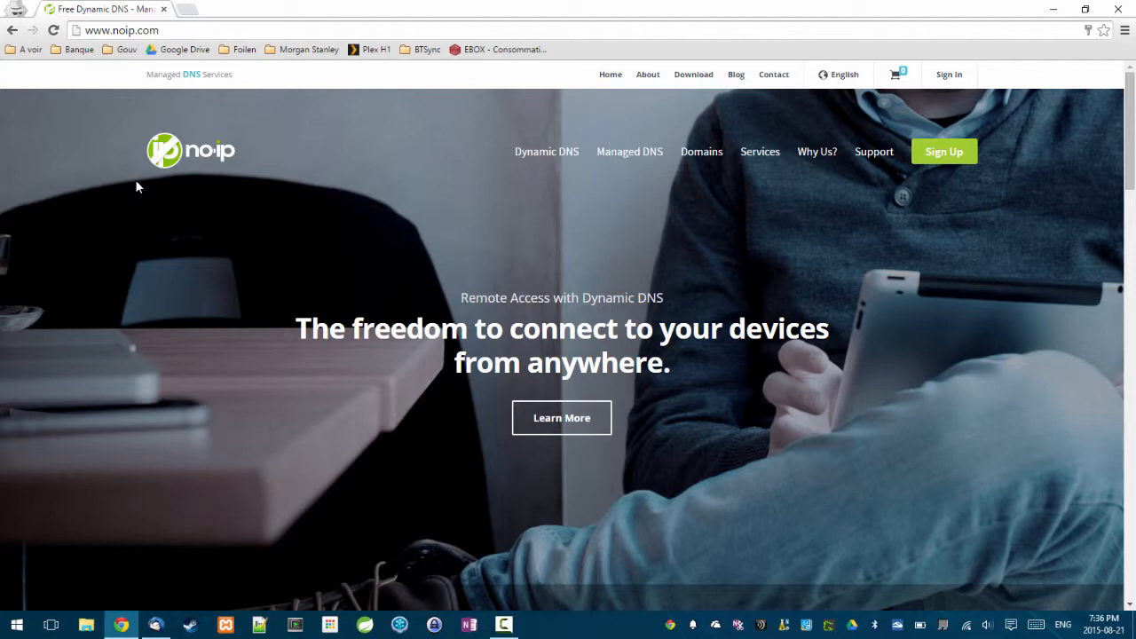
Go to the Dynamic DNS page and scroll to the plan comparison table: Free, Enhanced $19.95/yr, Plus $32.95/yr.
click(547, 156)
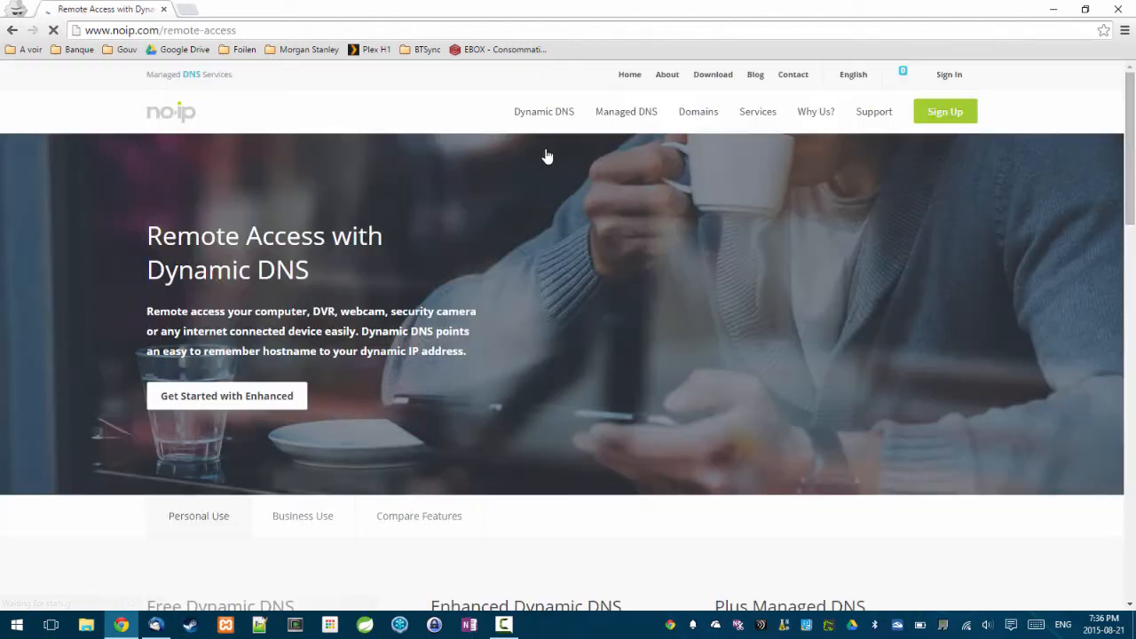
scroll(463, 301, down, 4)
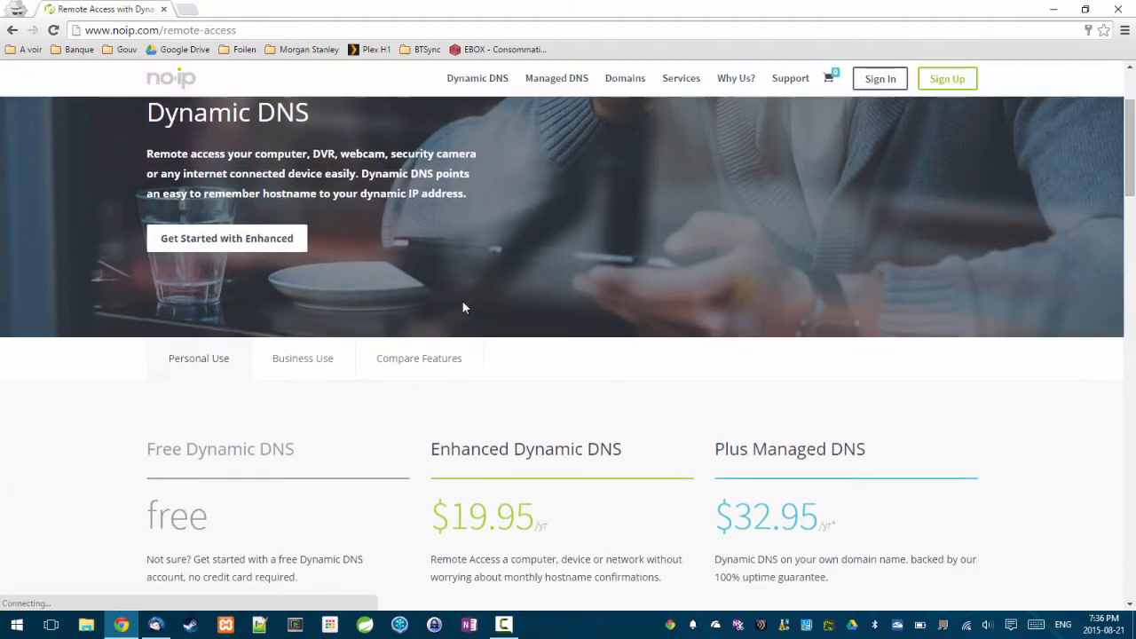
scroll(463, 301, down, 7)
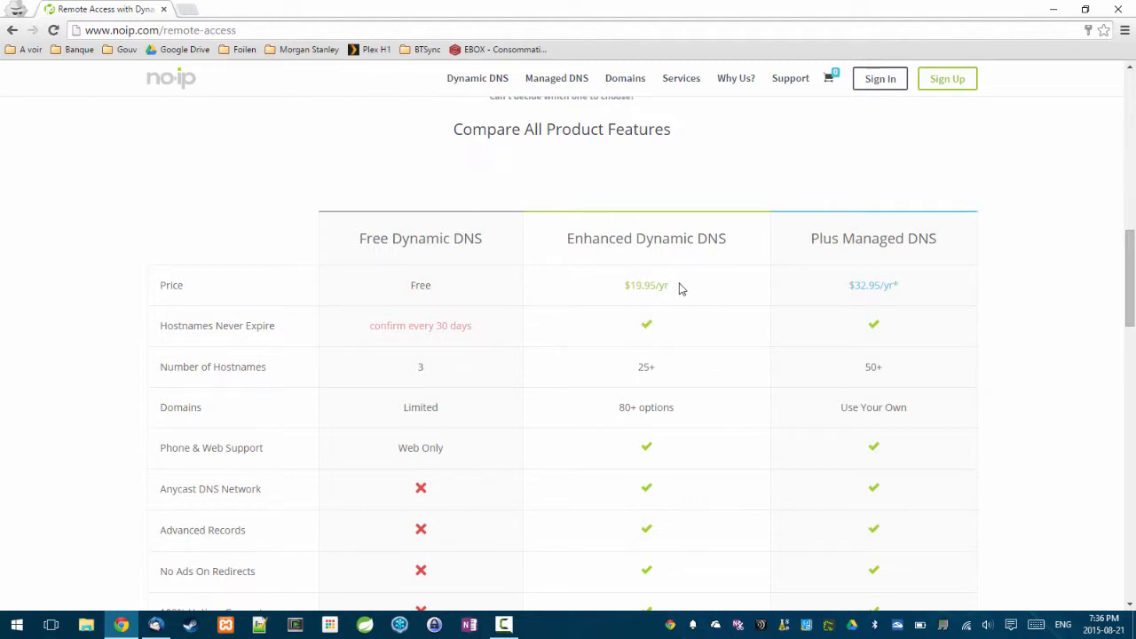
scroll(535, 372, down, 3)
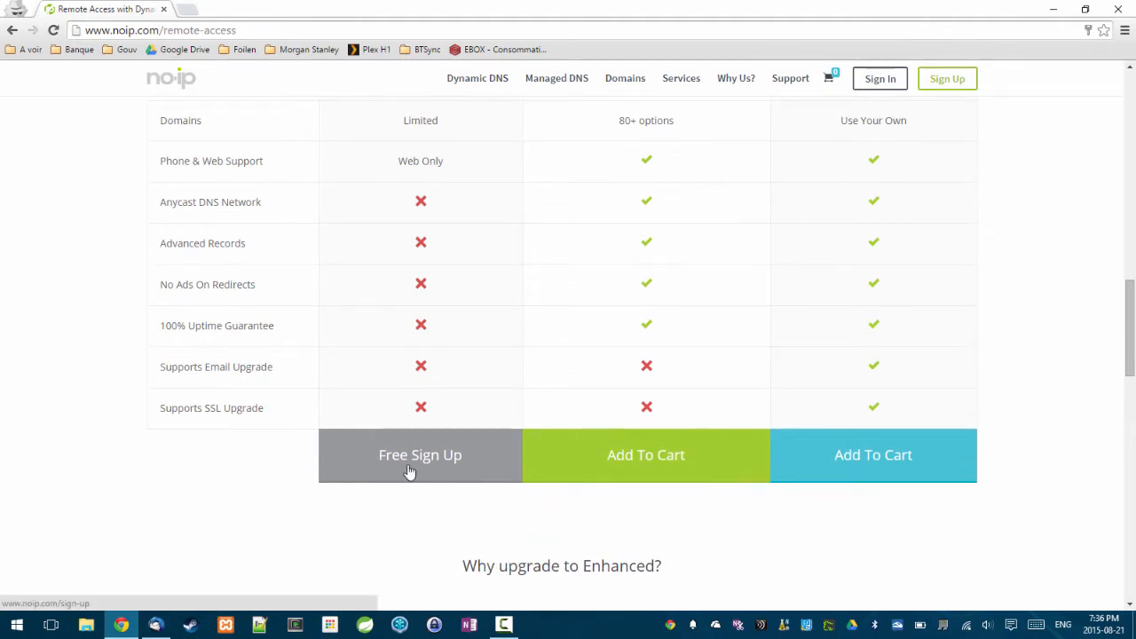
Start the free sign-up, enter the account details and keep .ddns.net as the hostname domain.
click(410, 472)
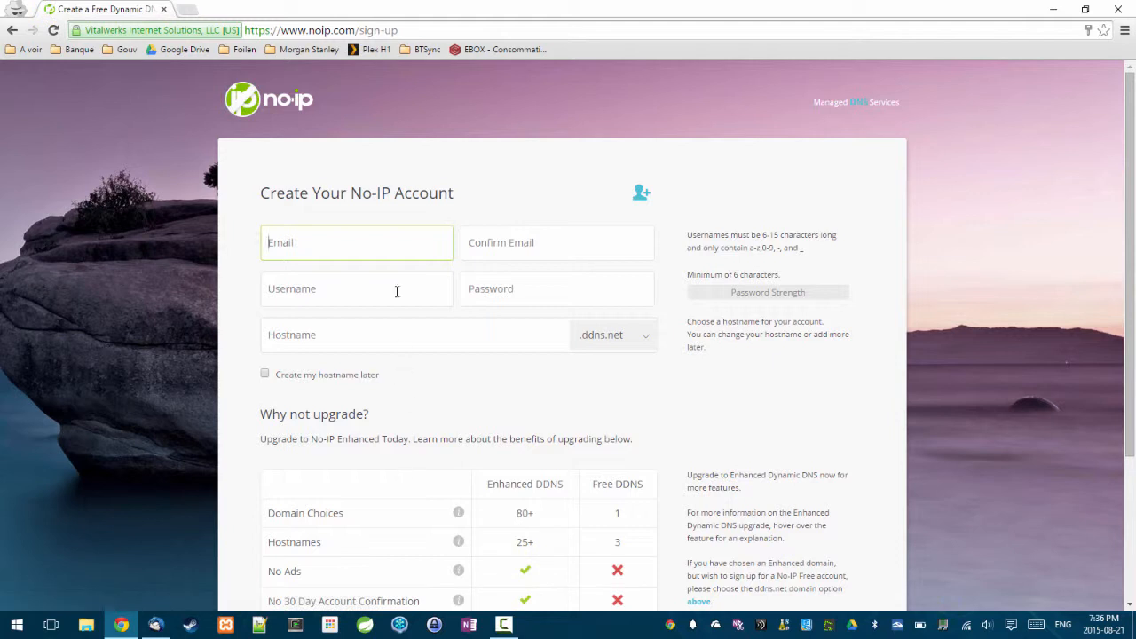
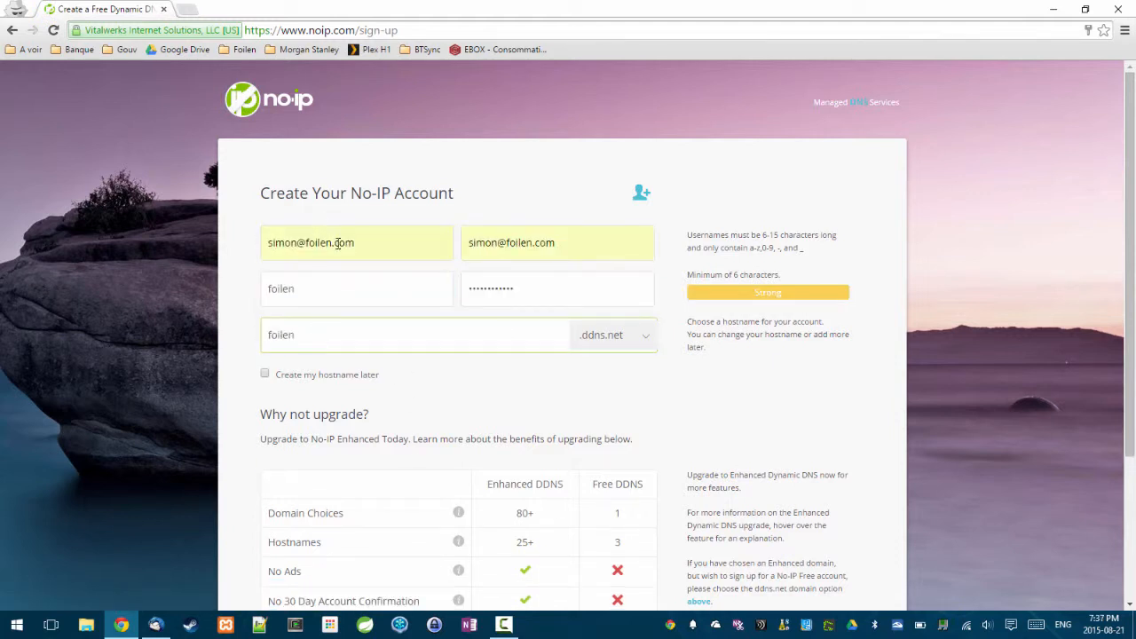
click(329, 300)
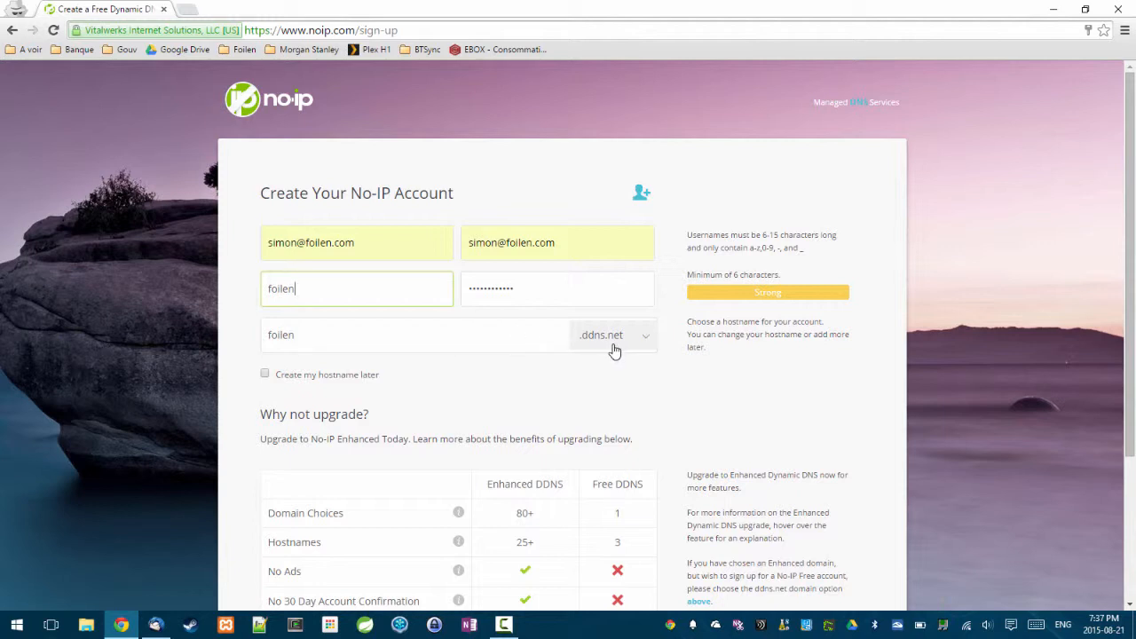
click(647, 346)
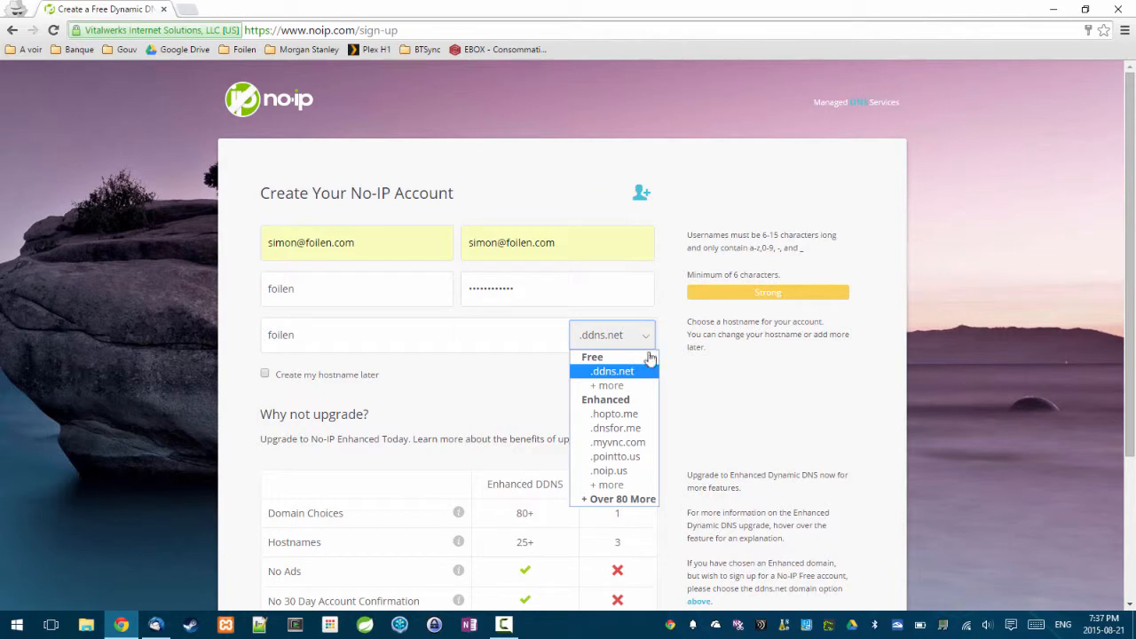
click(711, 385)
Opt out of newsletters, submit the free sign-up, and open the No-IP activation email.
scroll(711, 391, down, 3)
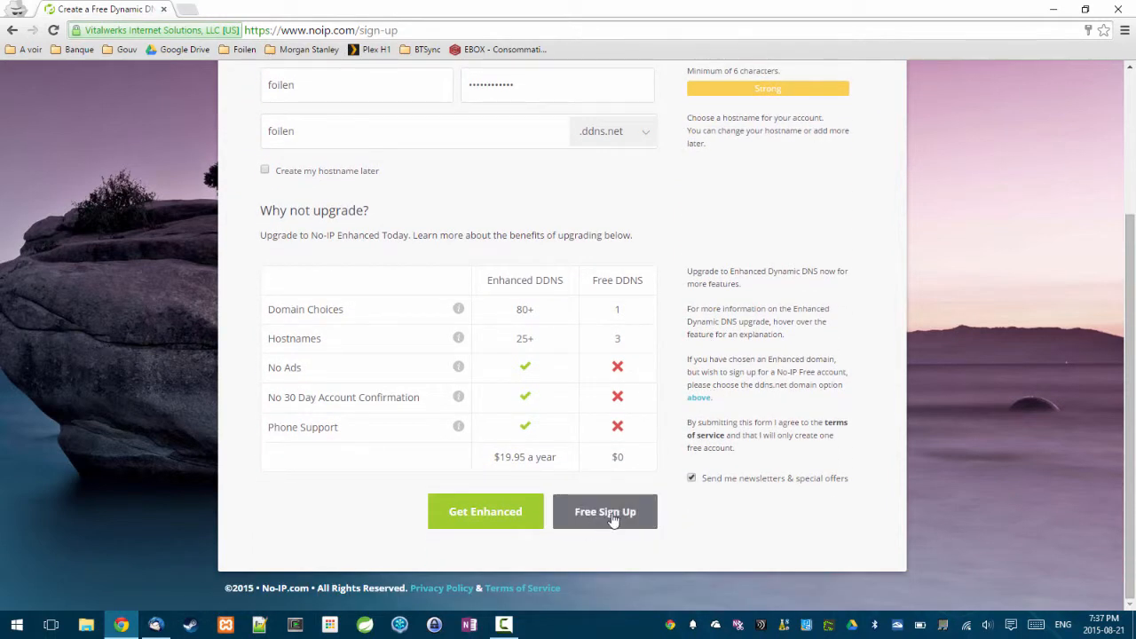
click(692, 479)
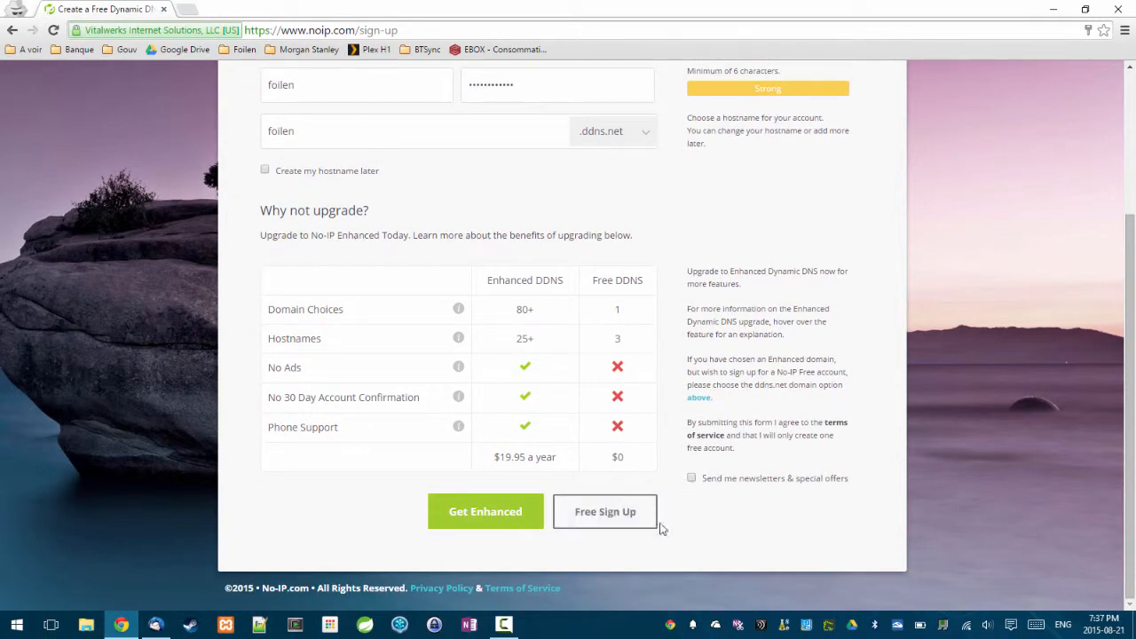
click(606, 523)
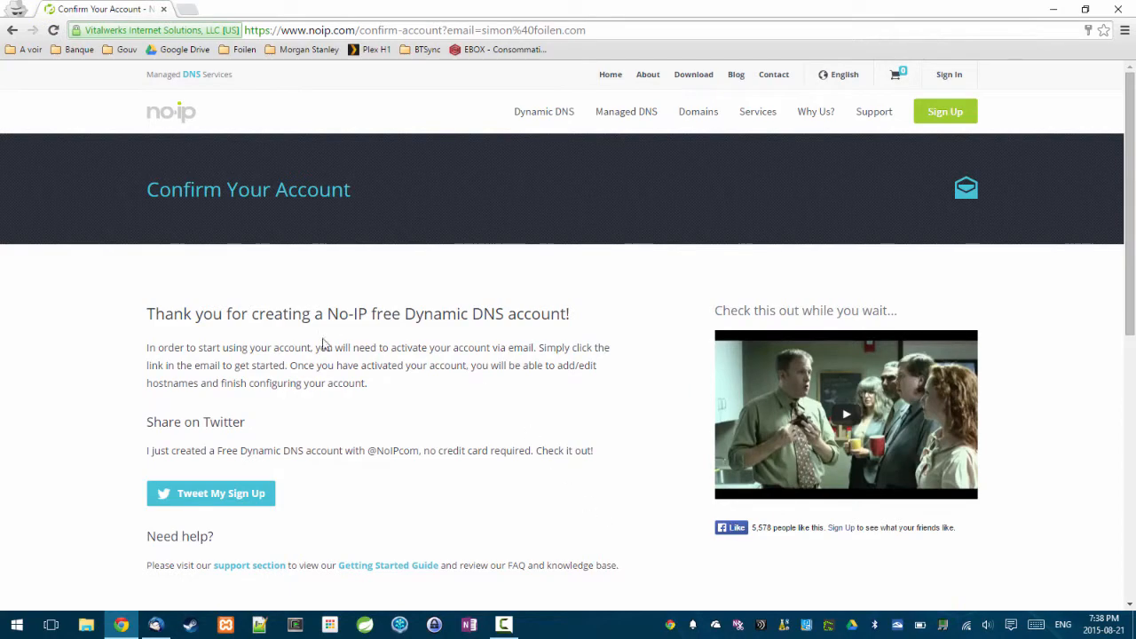
scroll(432, 383, down, 3)
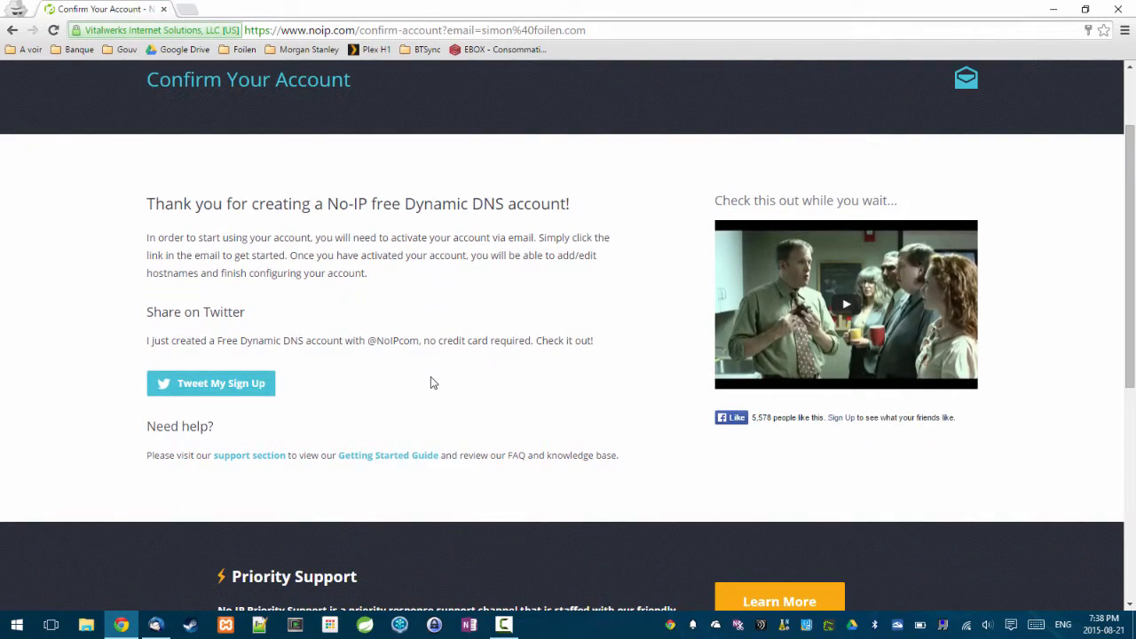
scroll(433, 382, down, 3)
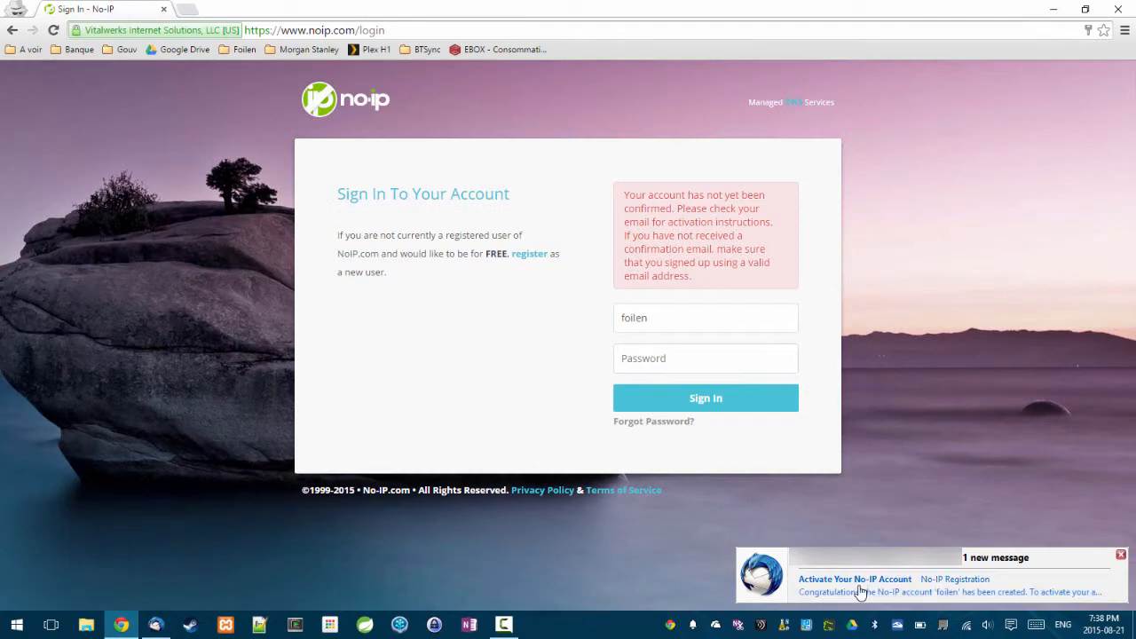
click(859, 592)
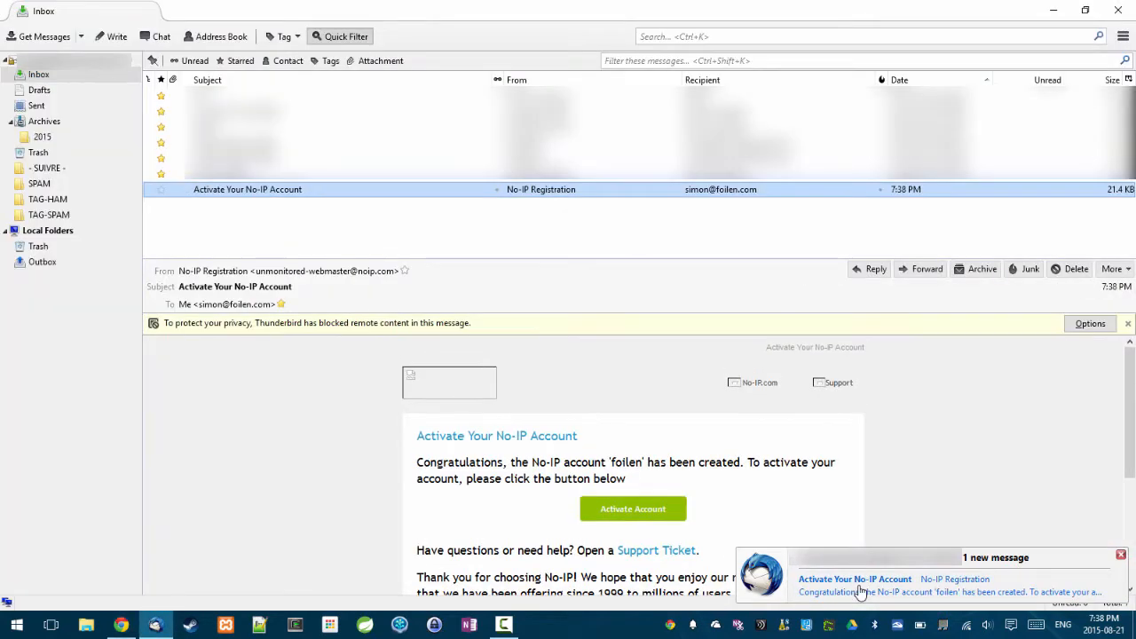
Allow remote content from the No-IP sender and follow the Activate Account link.
click(1094, 324)
click(1048, 377)
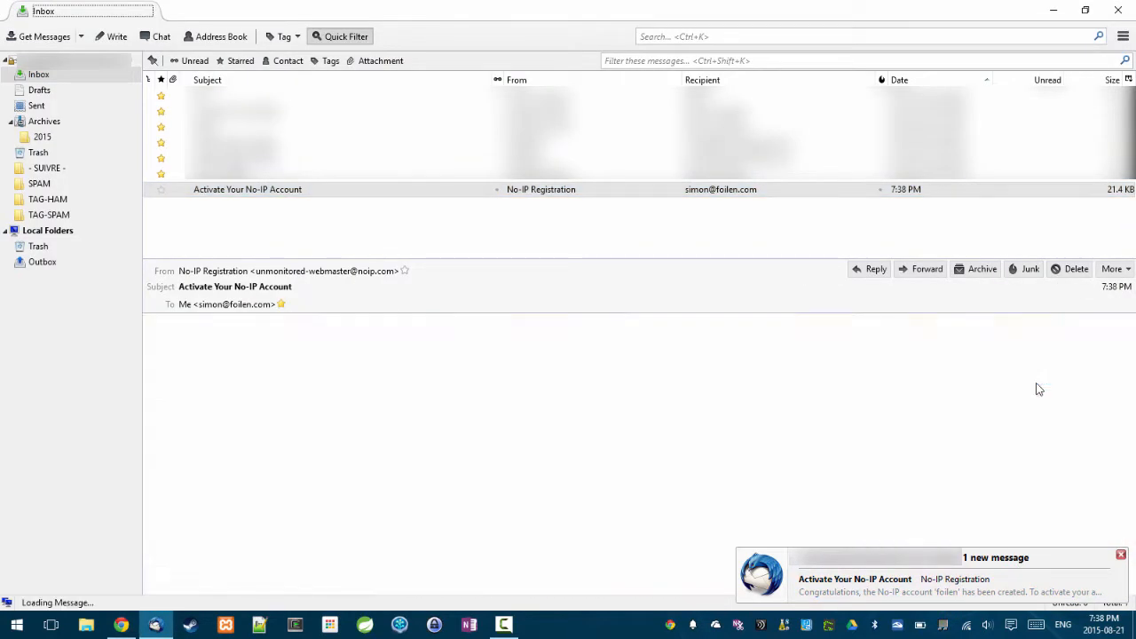
click(656, 495)
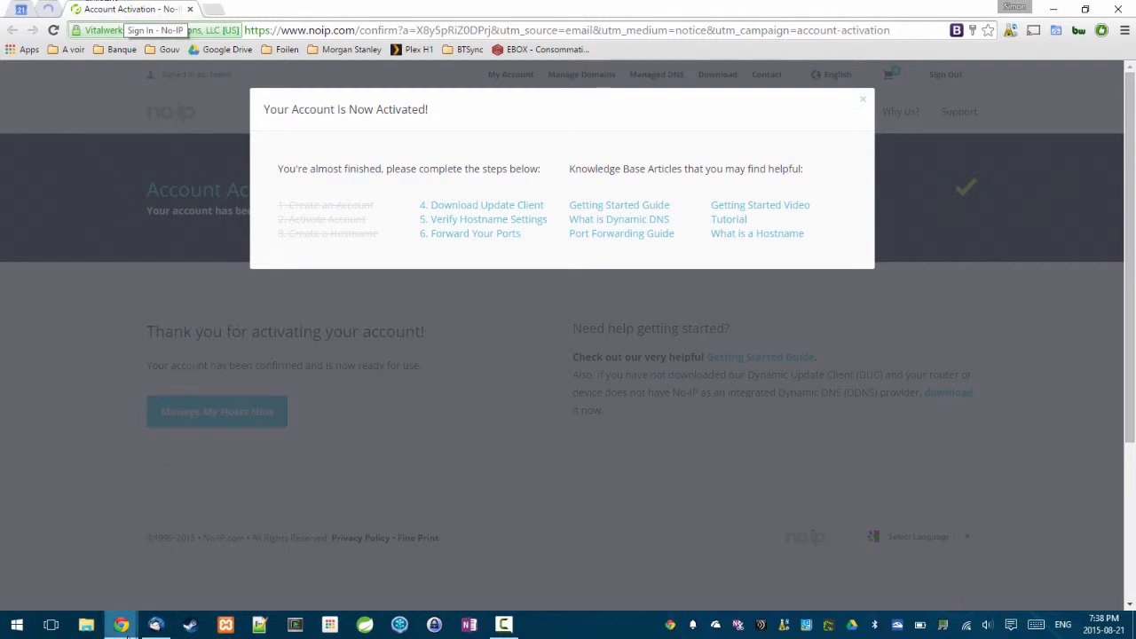
Return to the No-IP Sign In tab and log in with the account password.
mouse_move(130, 632)
click(136, 562)
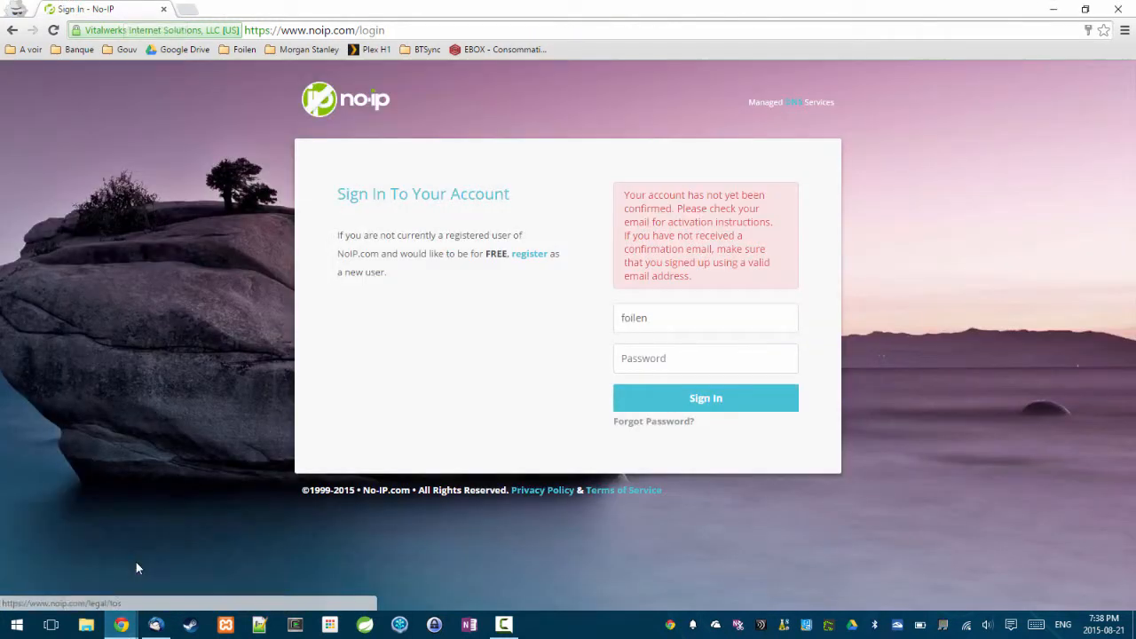
click(654, 348)
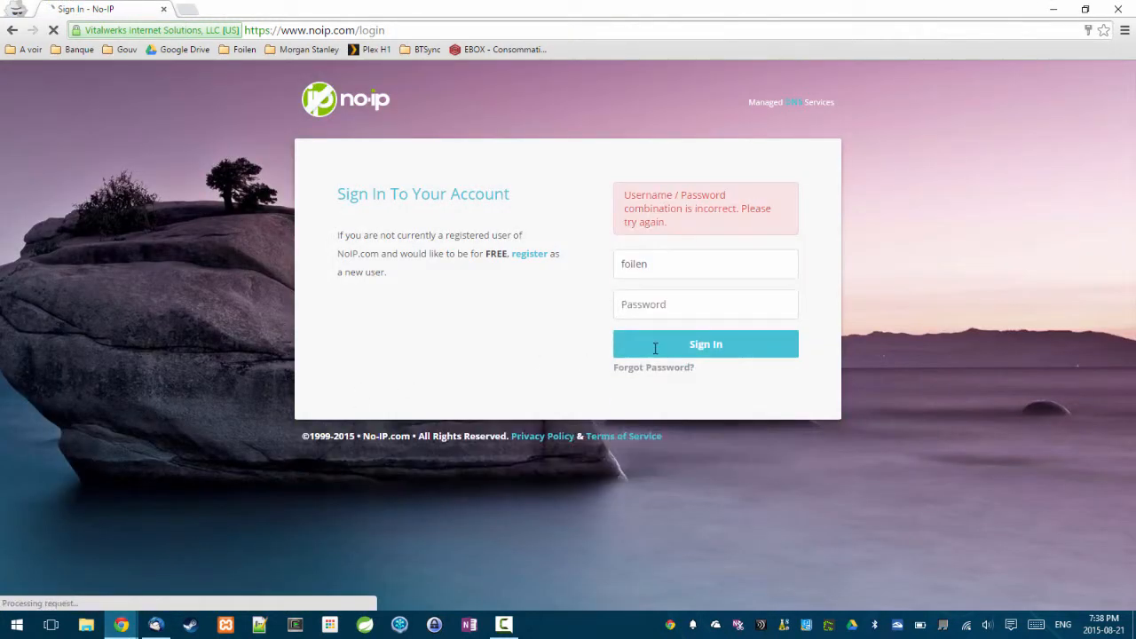
click(701, 315)
text(••)
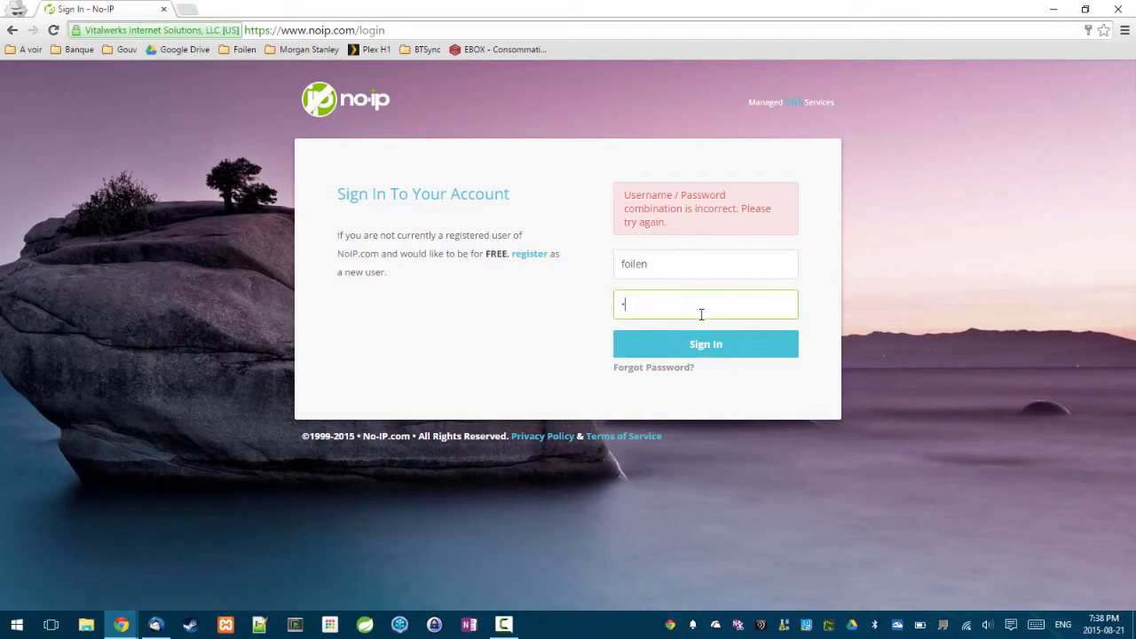
text(••••••••••)
key(Return)
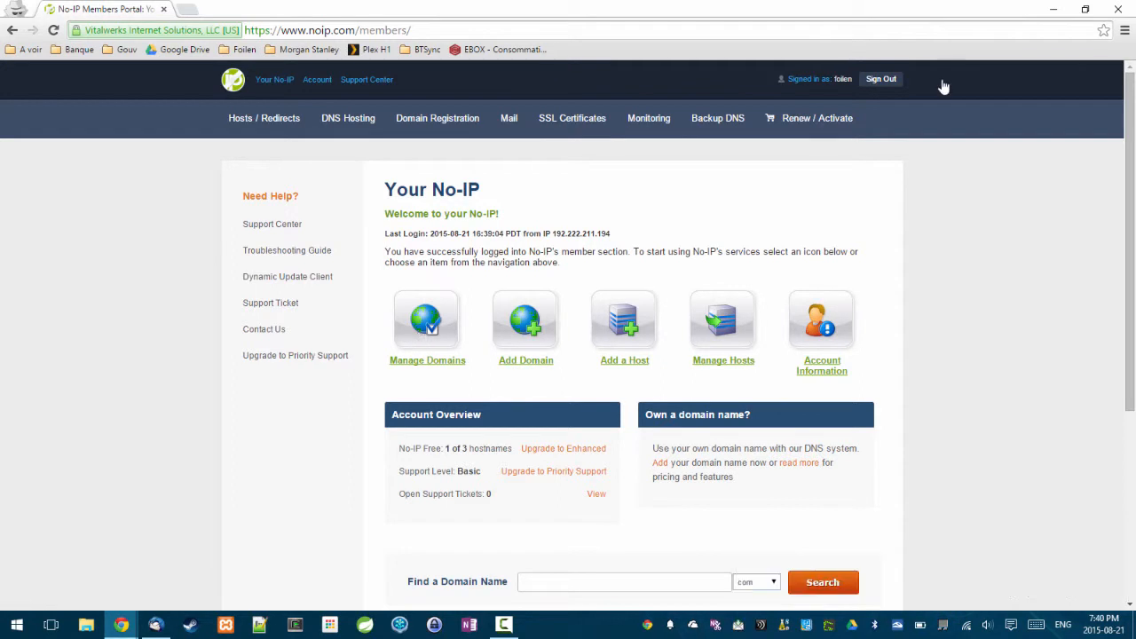
Confirm foilen.ddns.net appears under Manage Hosts, then go to the Download Client page.
click(245, 124)
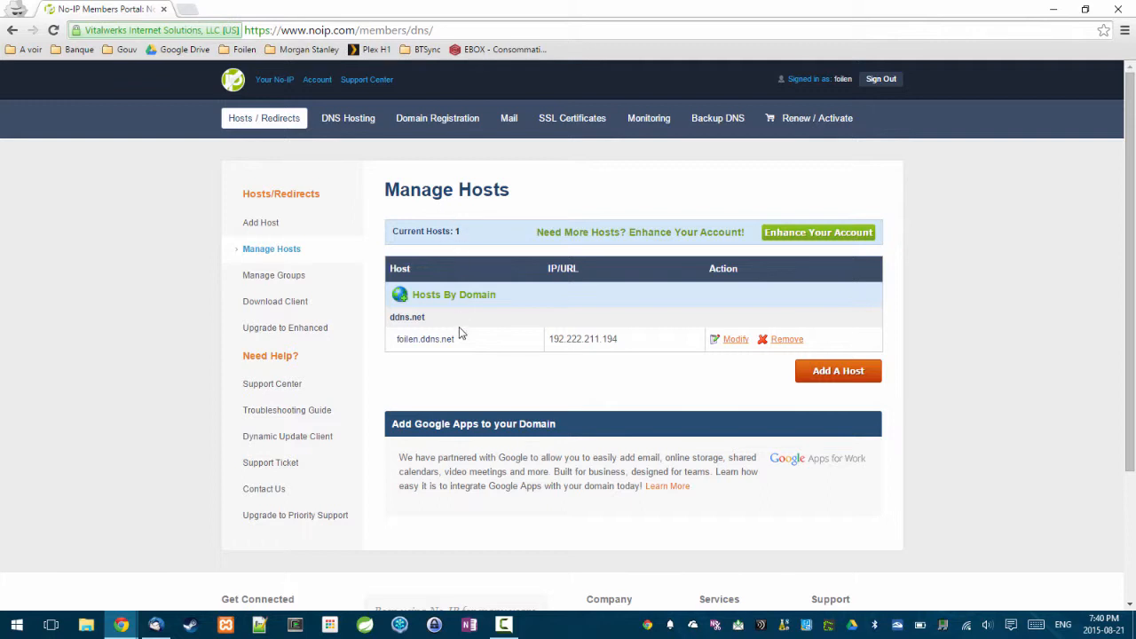
drag(458, 343, 393, 343)
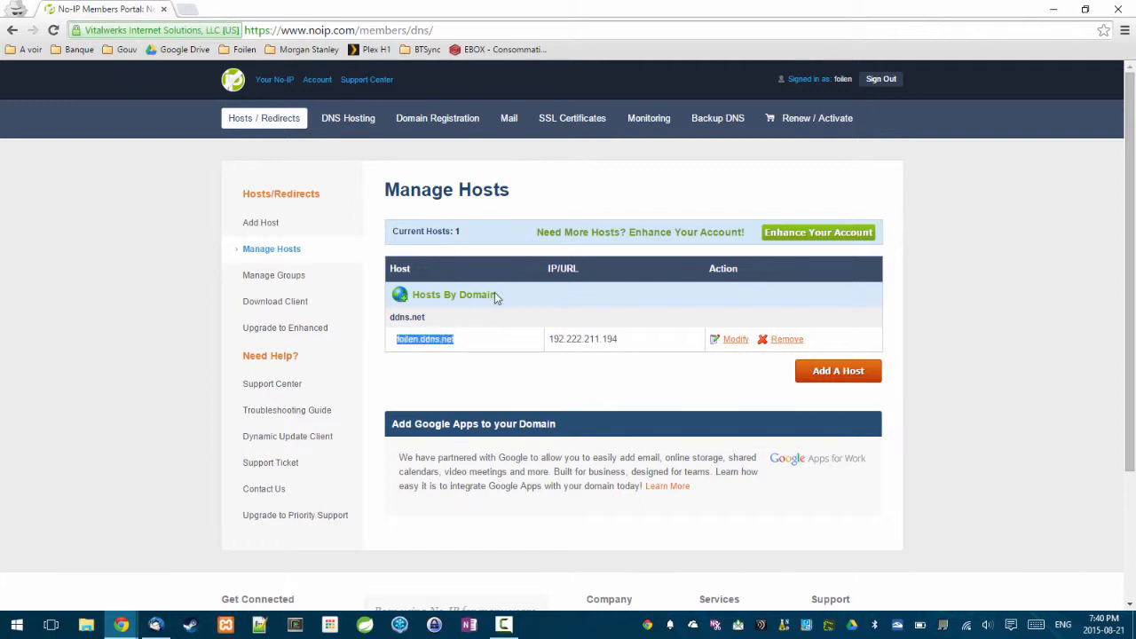
click(528, 368)
click(292, 305)
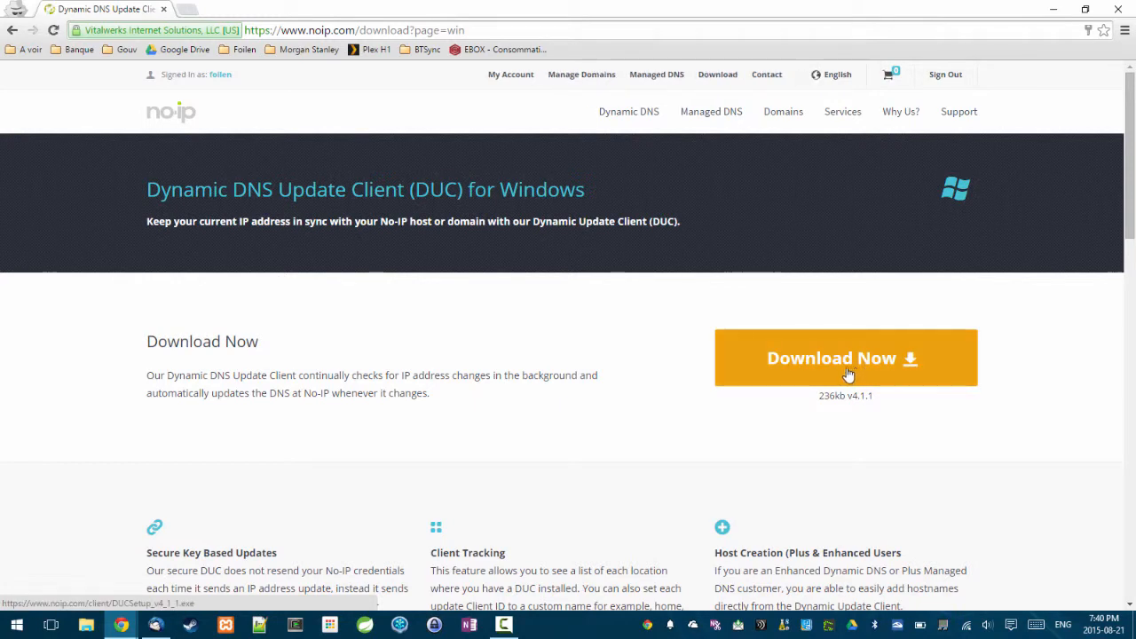
Download and run DUCSetup_v4_1_1.exe, accept the license, install to the default folder, and finish launching DUC.
click(832, 363)
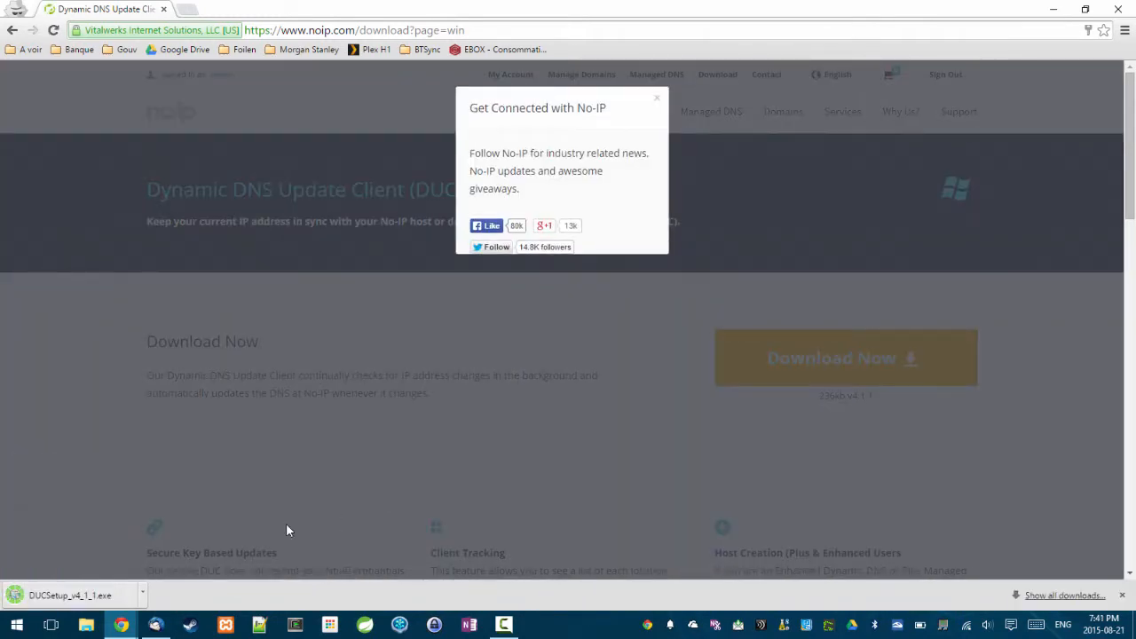
click(64, 602)
click(64, 602)
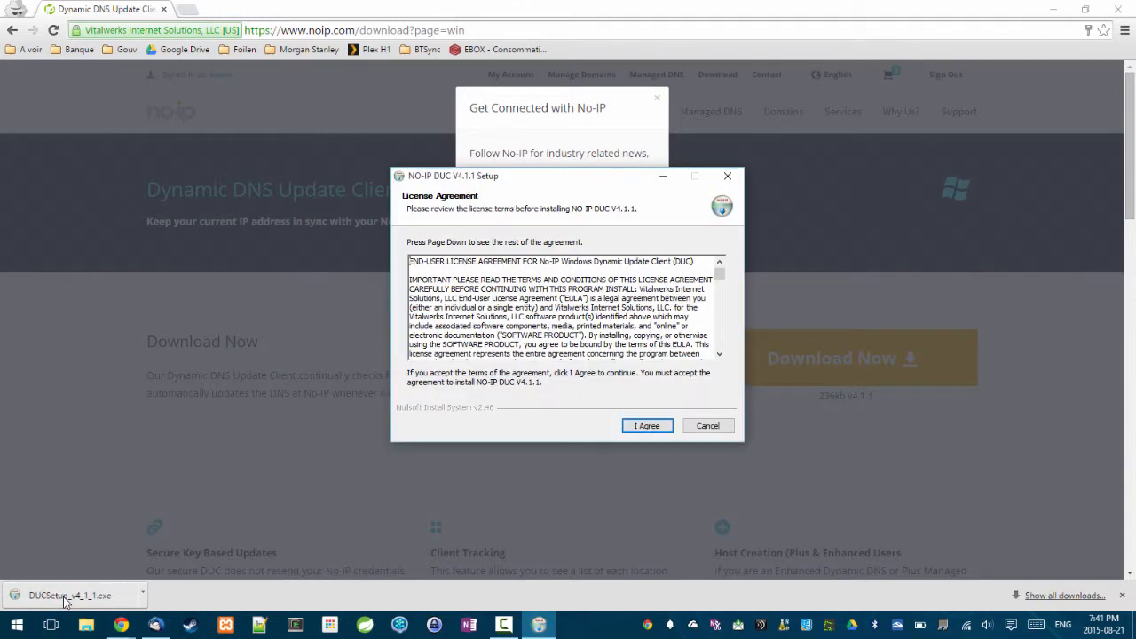
click(654, 430)
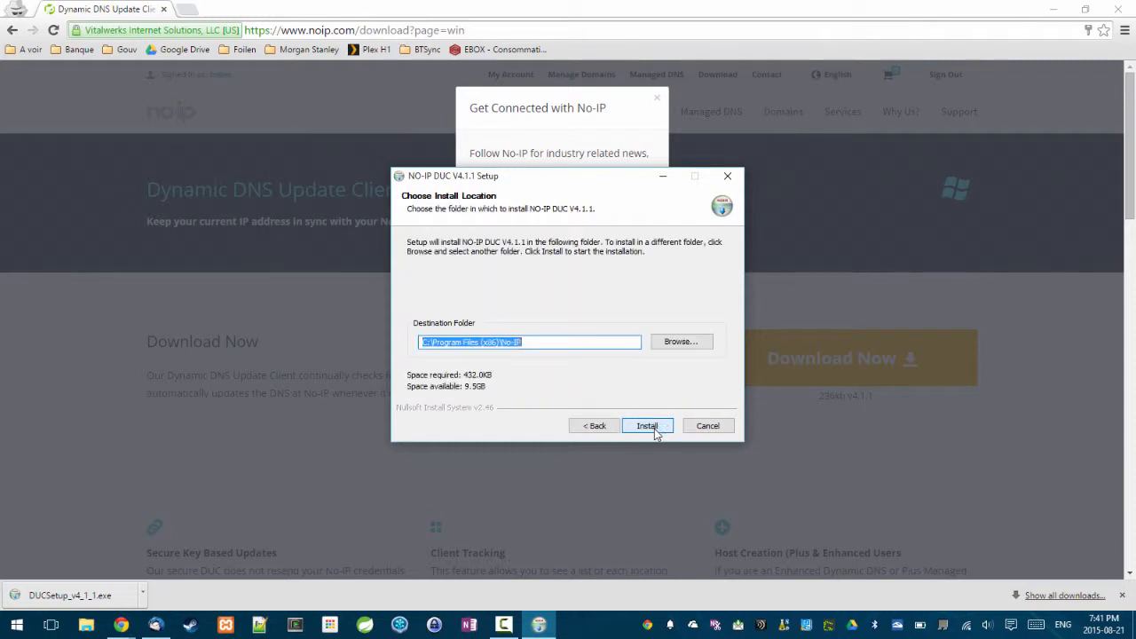
click(647, 426)
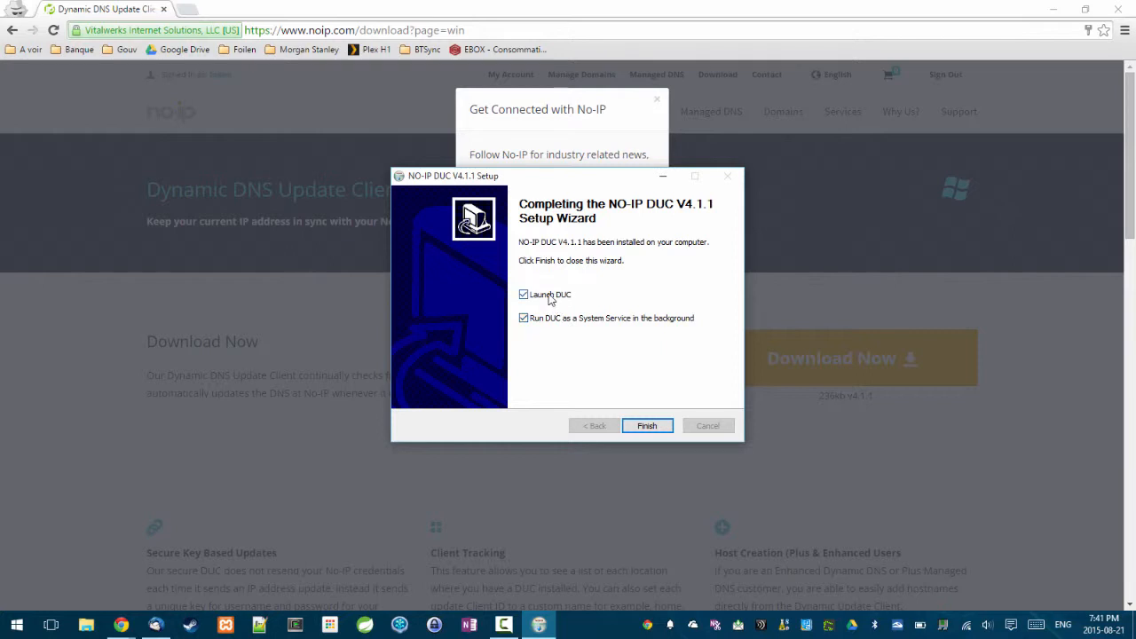
click(646, 426)
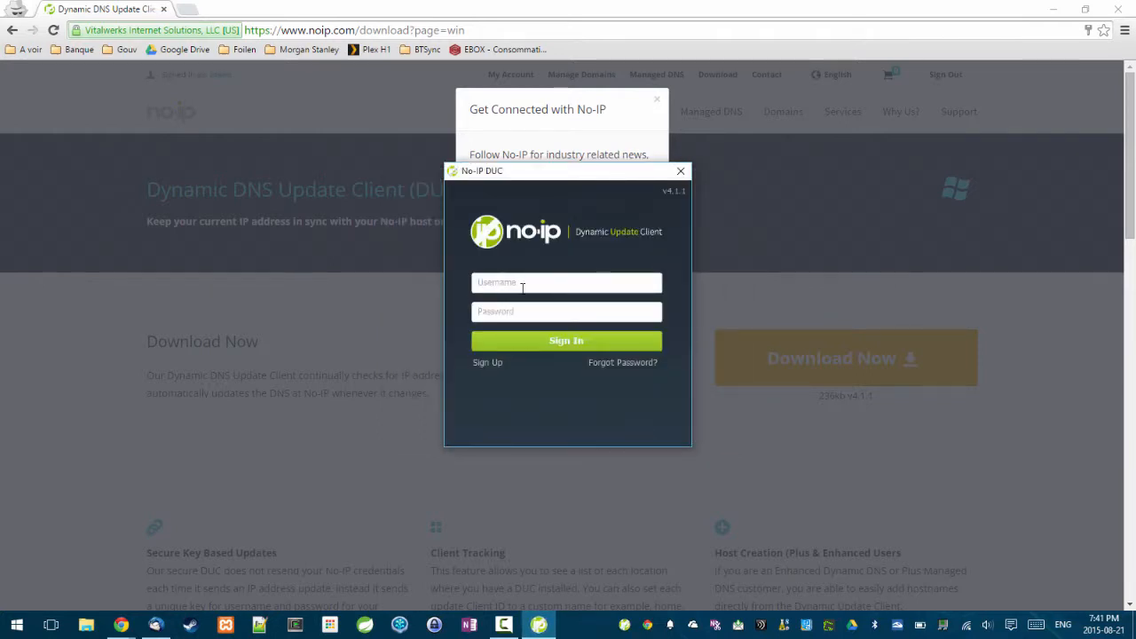
Sign in to DUC with the account username and password, then select and save foilen.ddns.net for updating.
click(522, 284)
text(foilen)
key(Tab)
text(************)
key(Return)
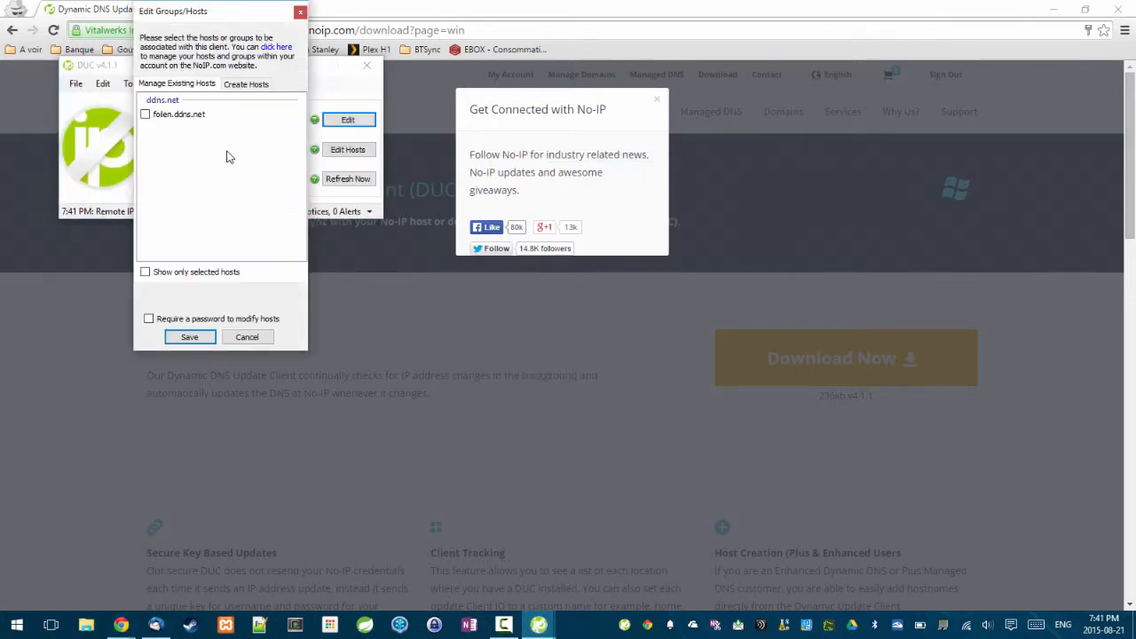
click(147, 116)
click(190, 339)
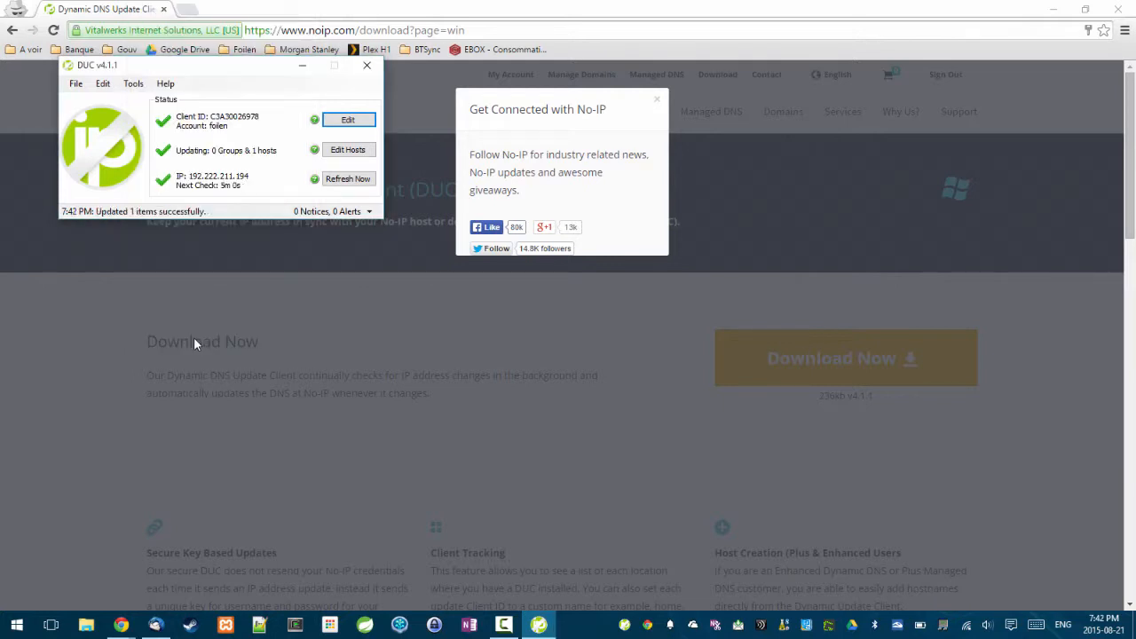